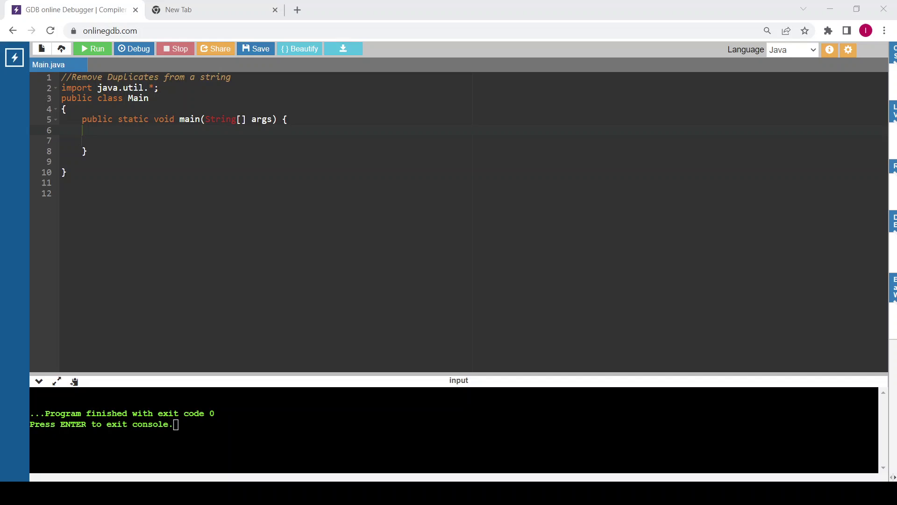
type("Str")
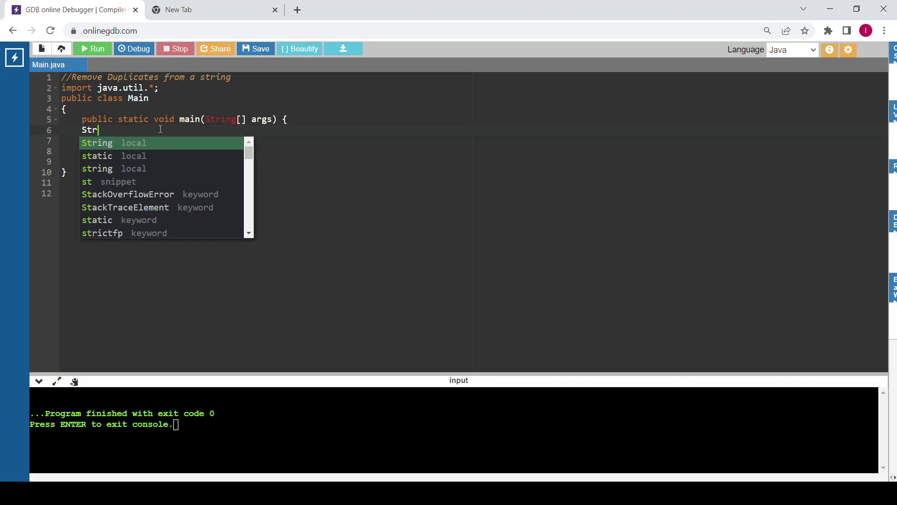
type("ing ")
type("str")
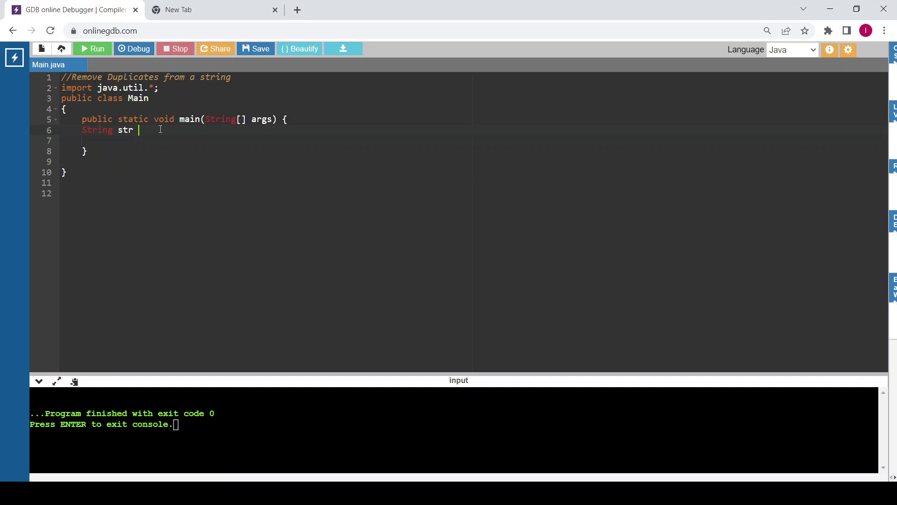
type(" = \"\"")
type("Youtu")
type("be")
- Declare String str = "Youtube"; followed by the comment //Expected Output : Youtbe
left_click(205, 131)
type(";")
key("Return")
type("//")
type("Expected ")
type("Output ")
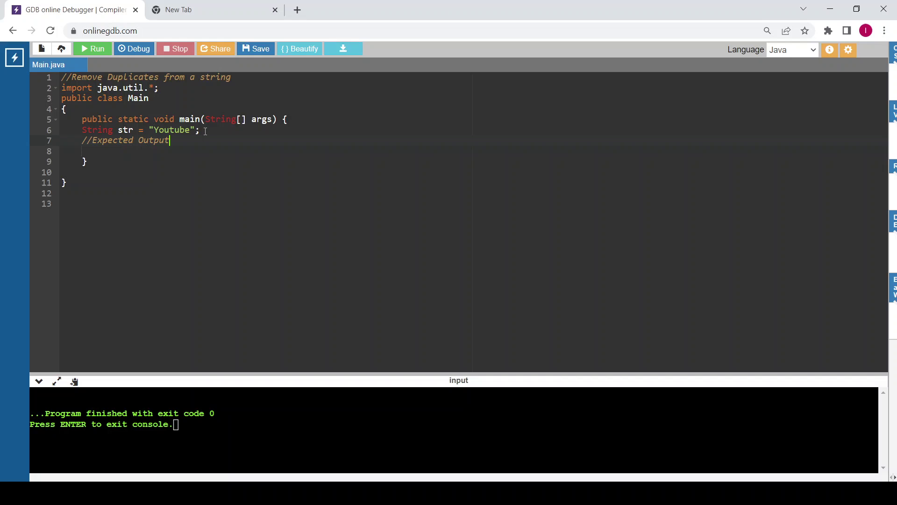
type(":")
type(" Yout")
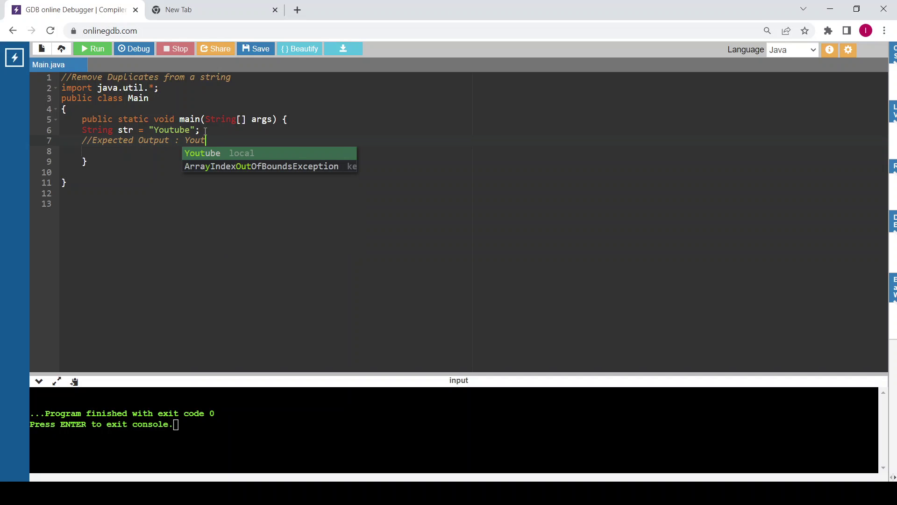
type("be")
left_click(131, 151)
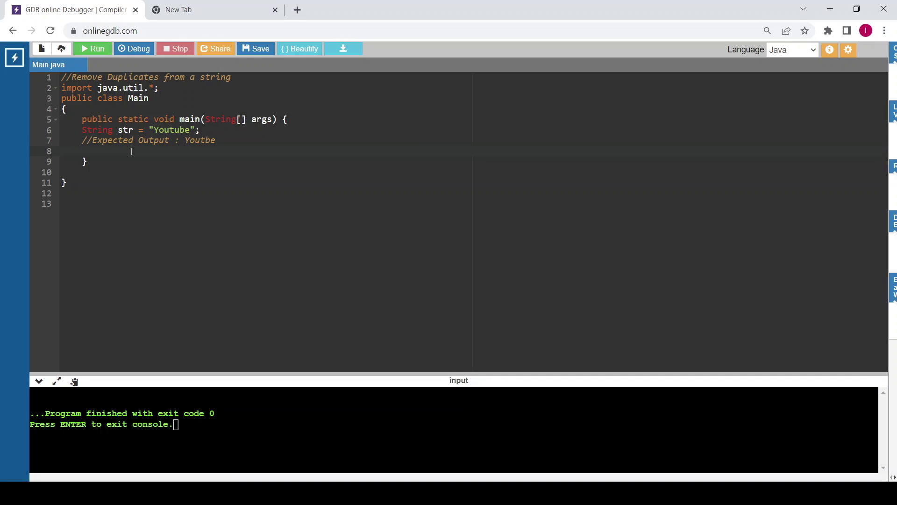
type("Has")
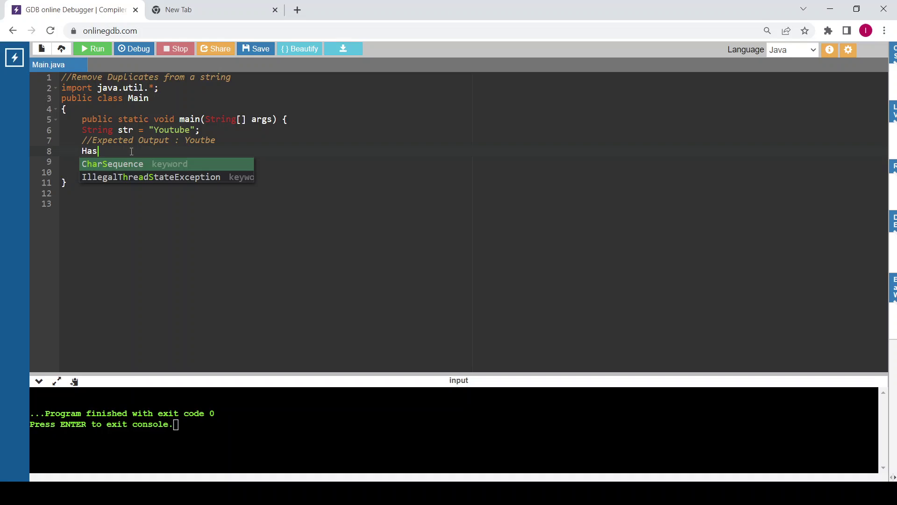
type("hS")
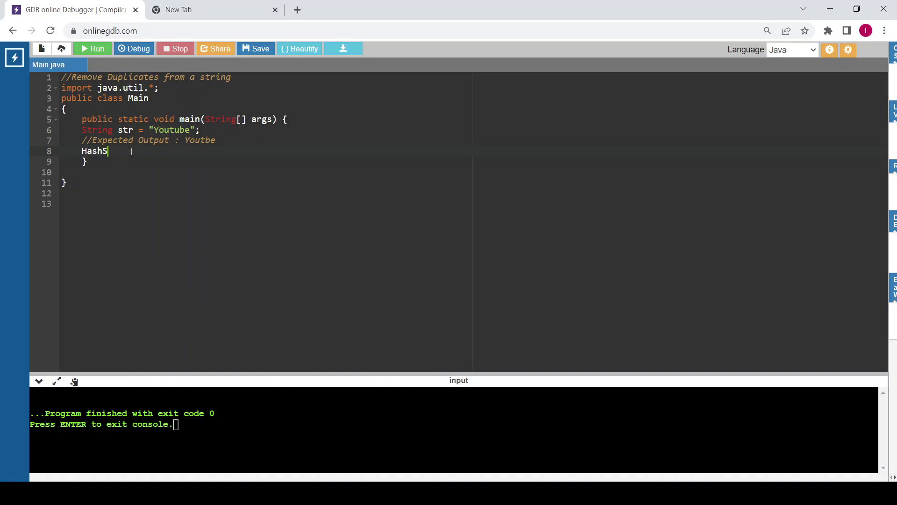
type("et")
type("<C")
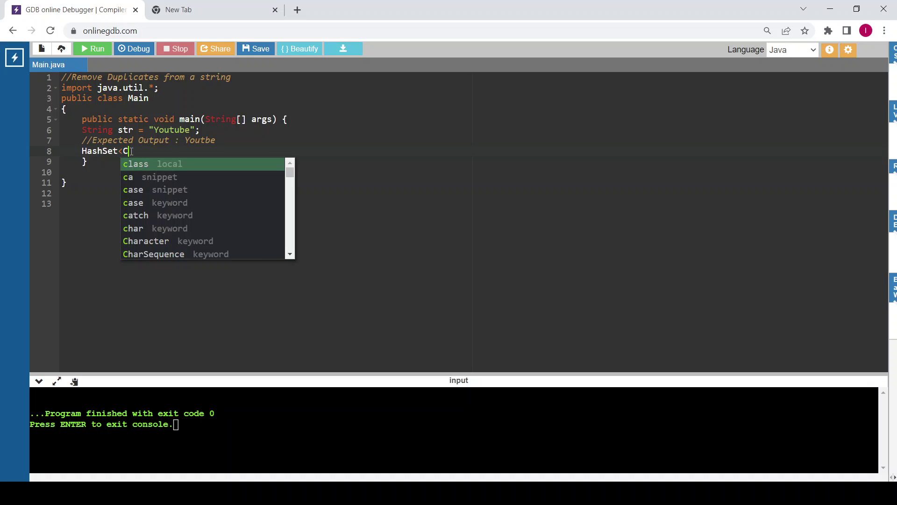
type("harcter")
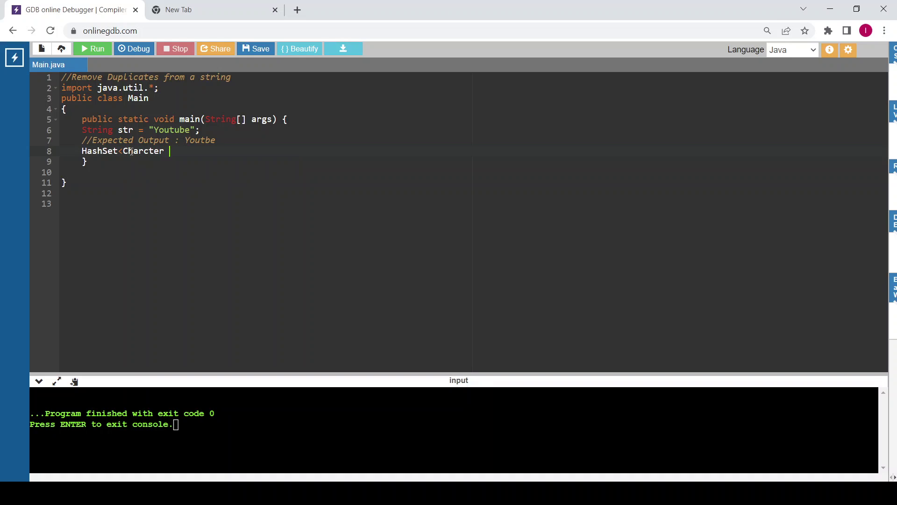
type(">")
type(" set = ")
type("new Li")
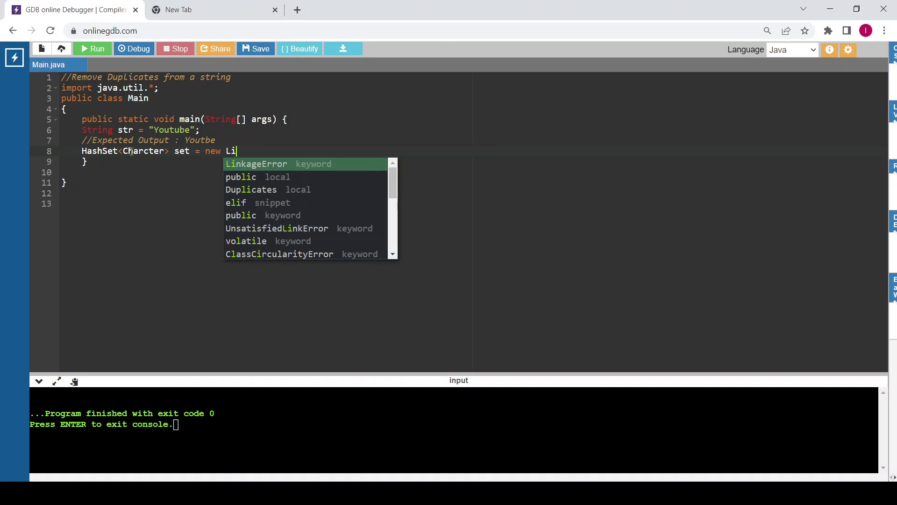
type("nkedHas")
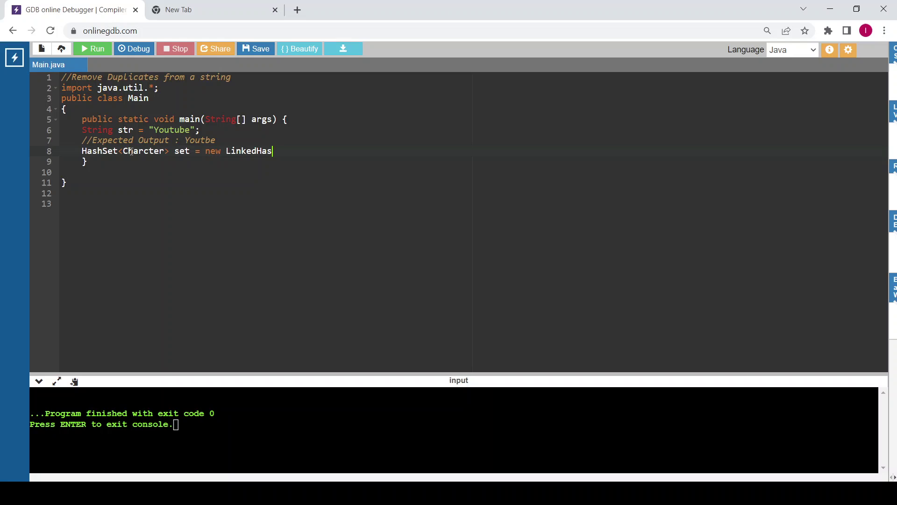
type("hSet")
type("<>")
type("(")
- Write HashSet<Charcter> set = new LinkedHashSet<>() on the line below the expected-output comment
left_click(129, 129)
double_click(128, 130)
left_click(202, 130)
left_click(232, 141)
- Add the comment '// Avoid null str.length()-1' and finish the set as LinkedHashSet<>(str.length()-1);
key("Return")
type("//")
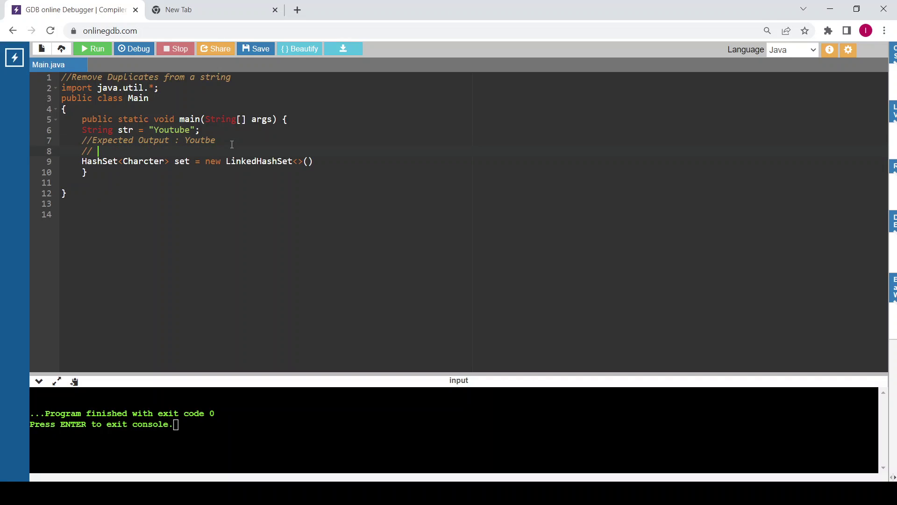
type(" Avoid ")
type("null")
type(" str")
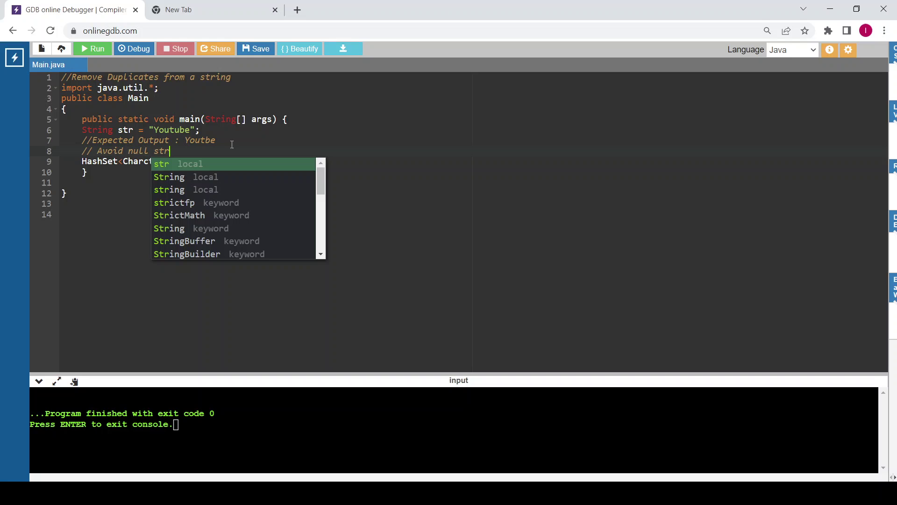
type(".lemn")
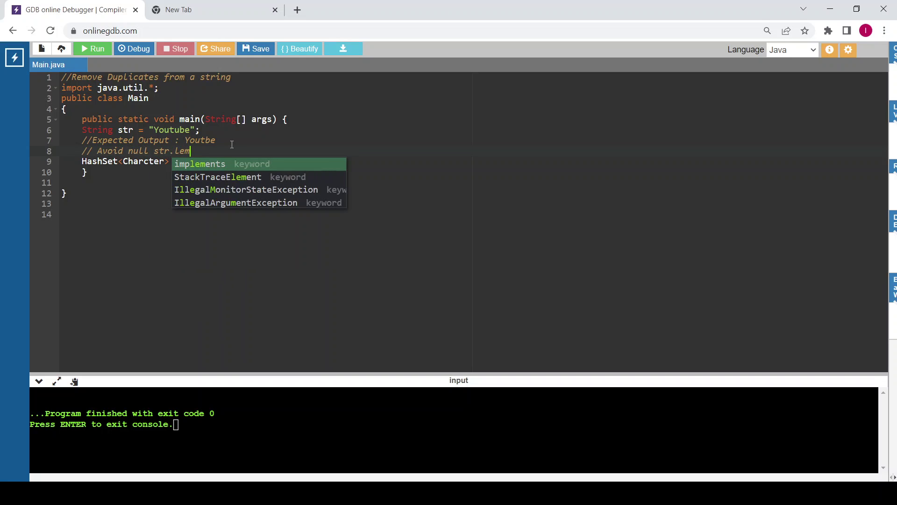
key("BackSpace")
key("BackSpace")
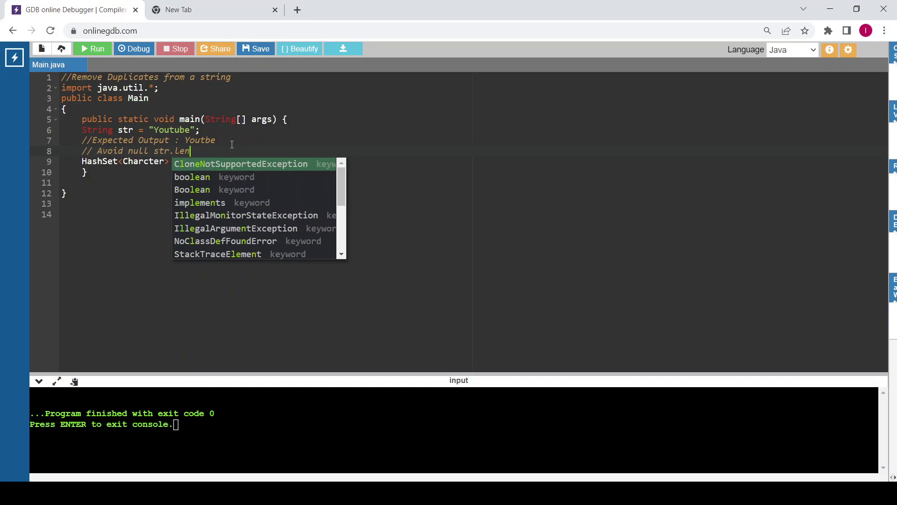
type("ngth()-")
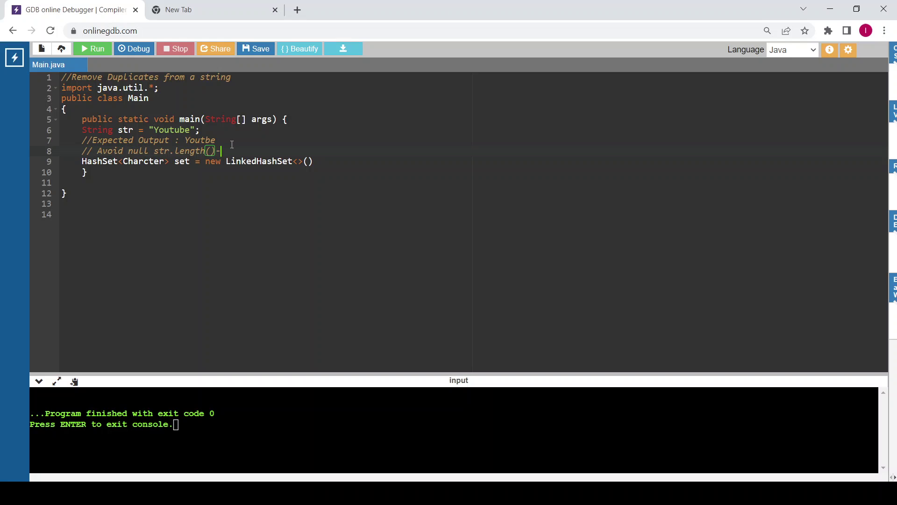
type("1")
left_click(309, 161)
type("stre")
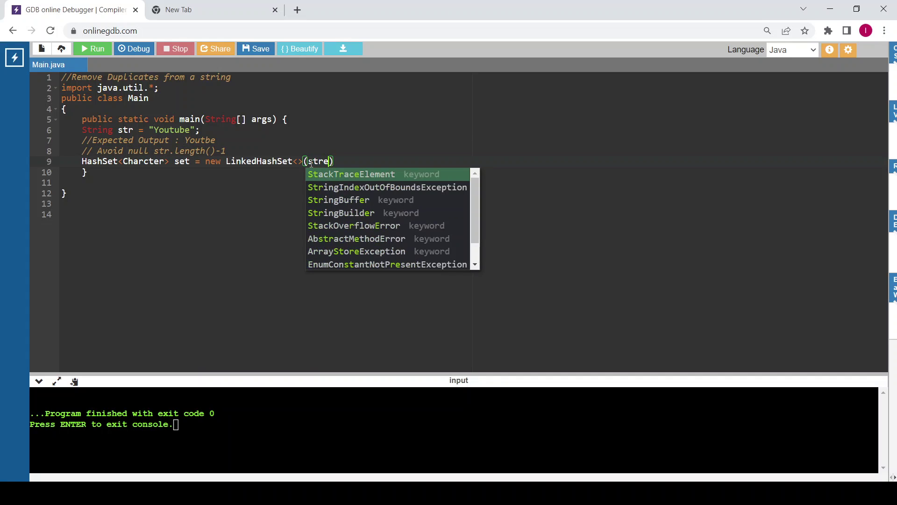
key("BackSpace")
type(".len")
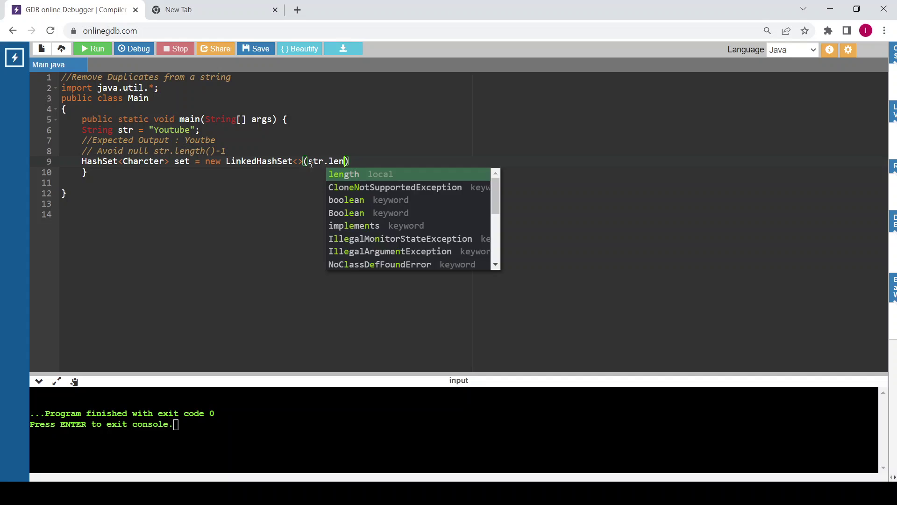
type("gth")
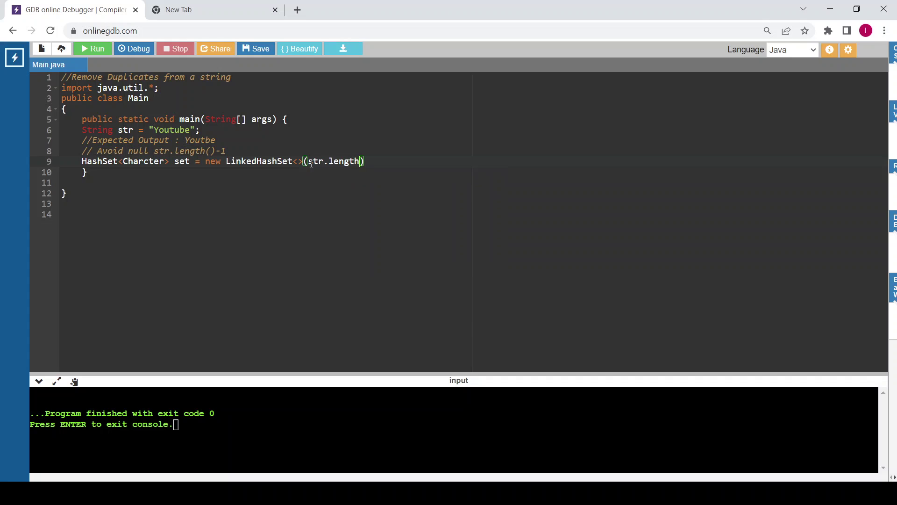
type("()-")
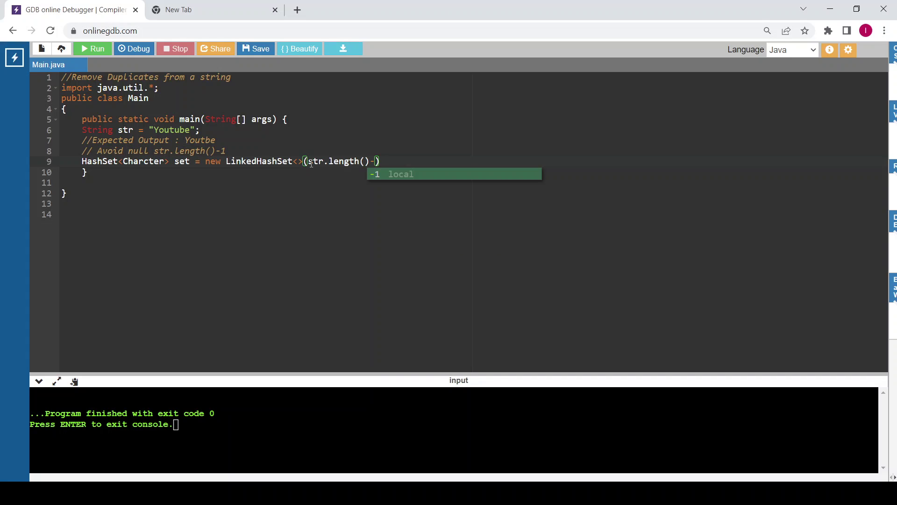
type("1")
key("Right")
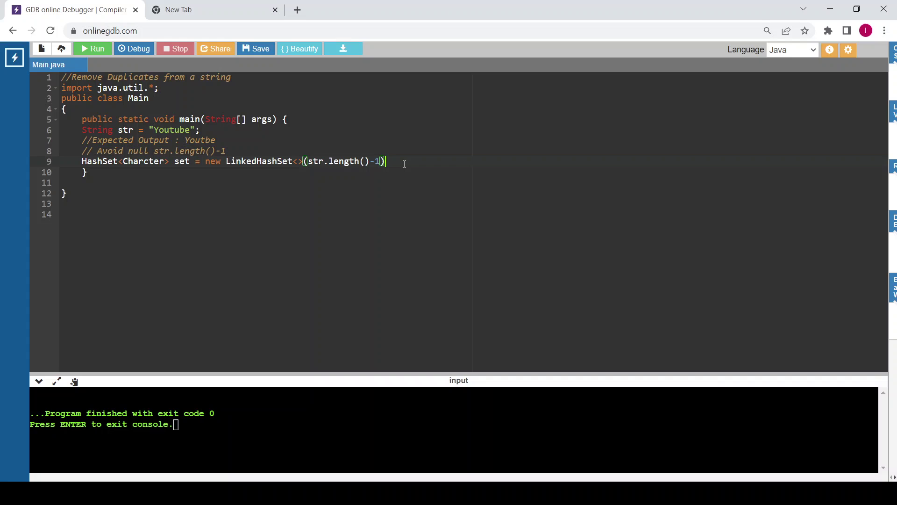
type(");")
- Write a for loop header iterating char c over str.toCharArray()
key("Return")
type("f")
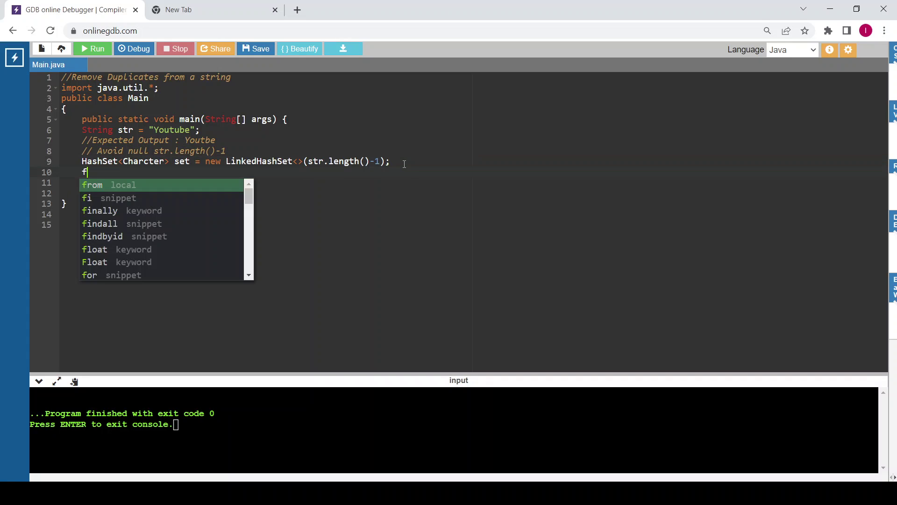
type("or(")
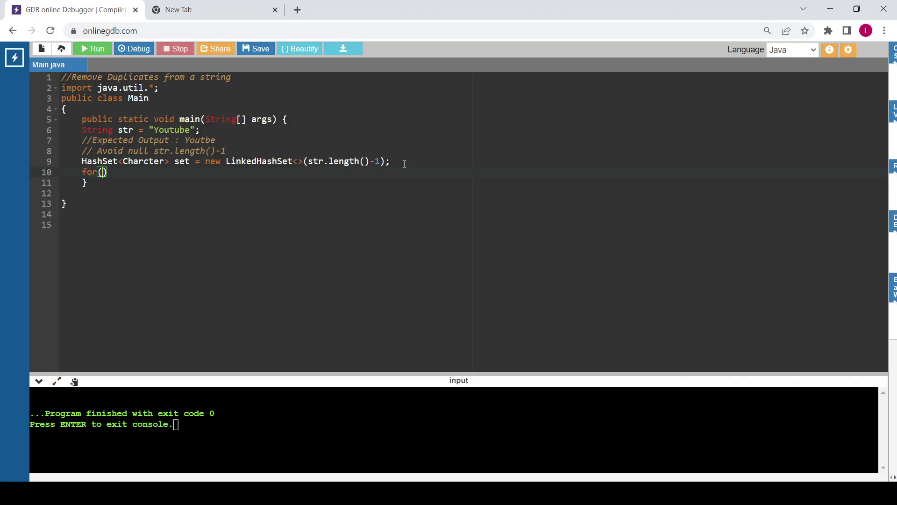
type("Ch")
key("BackSpace")
key("BackSpace")
type("char ")
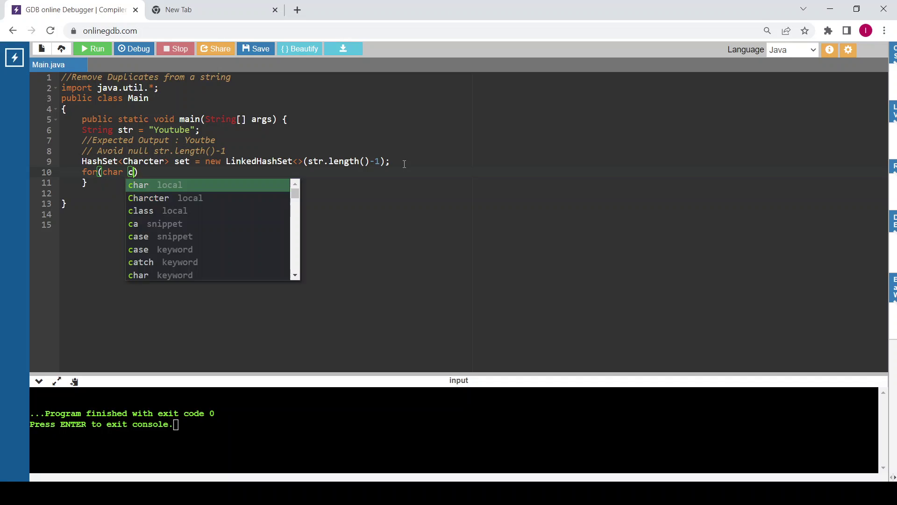
type("c : ")
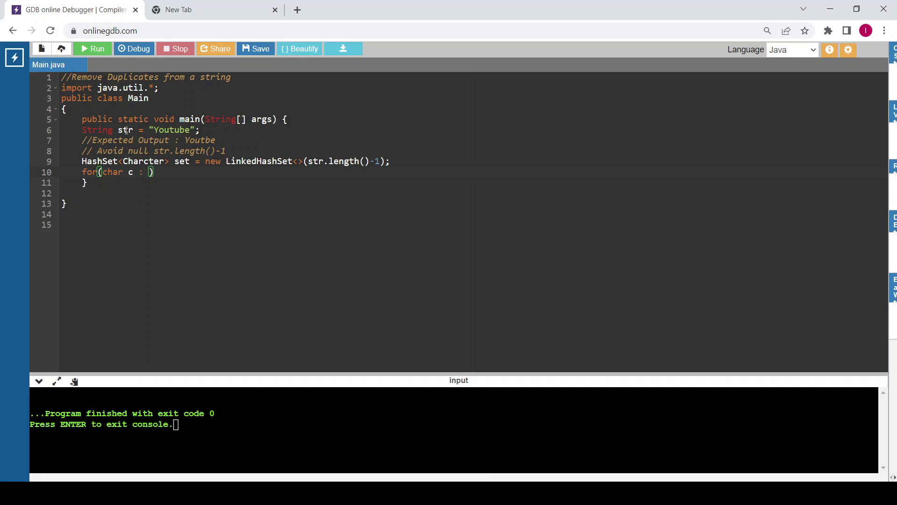
type("str")
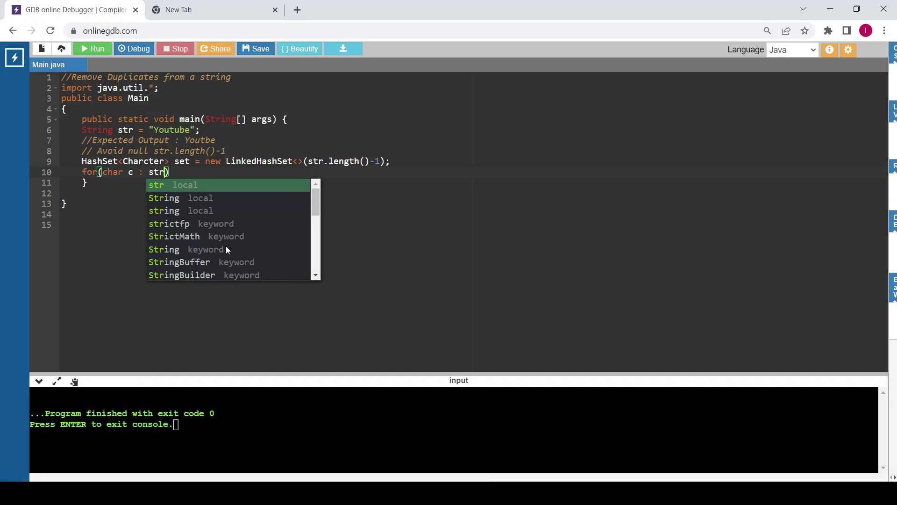
type(".toCha")
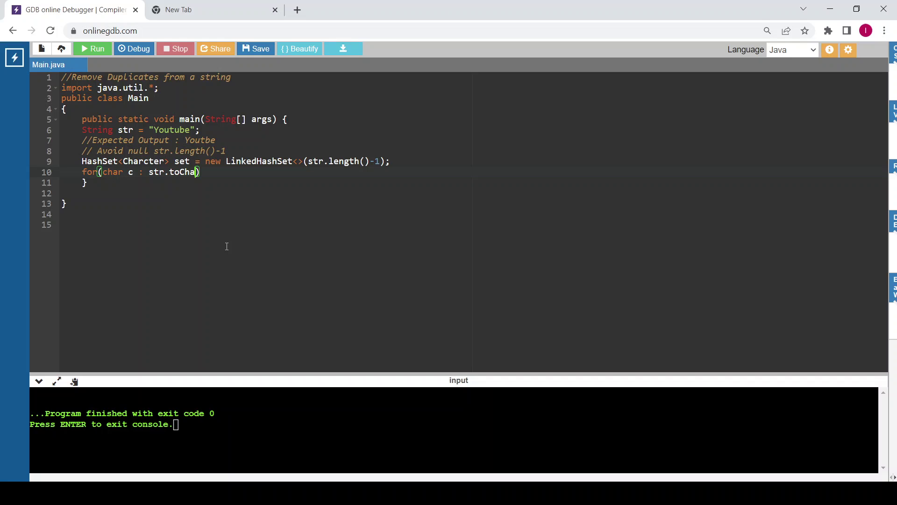
type("rA")
type("rray()")
key("Right")
type("{")
- Put set.add(c); inside the loop body
key("Return")
double_click(184, 162)
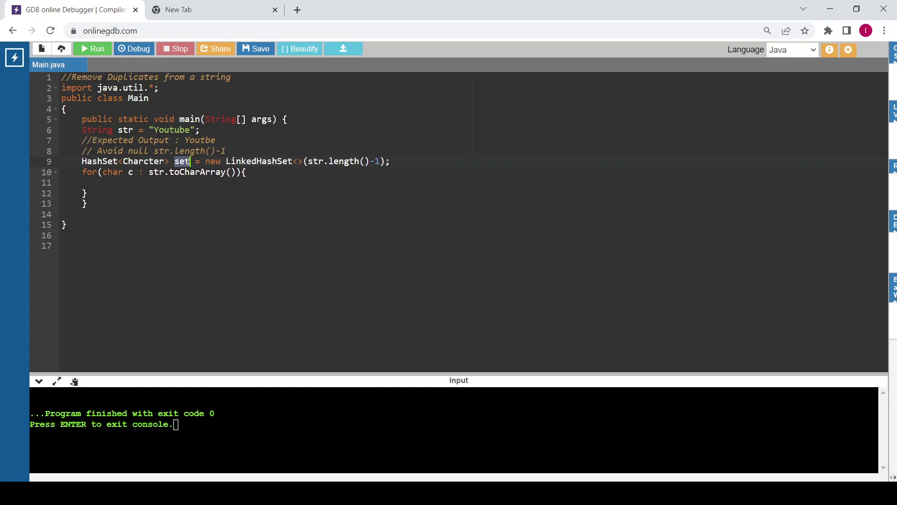
left_click(162, 182)
type("s")
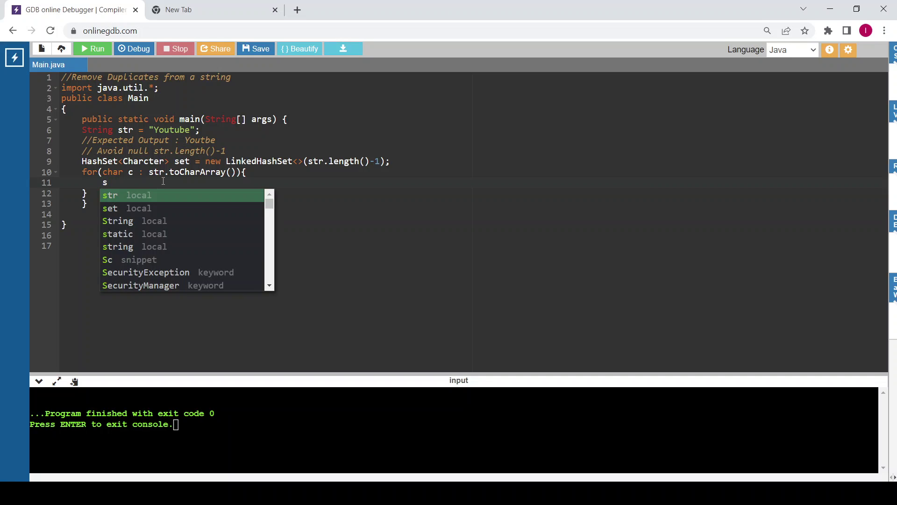
type("et.add(c")
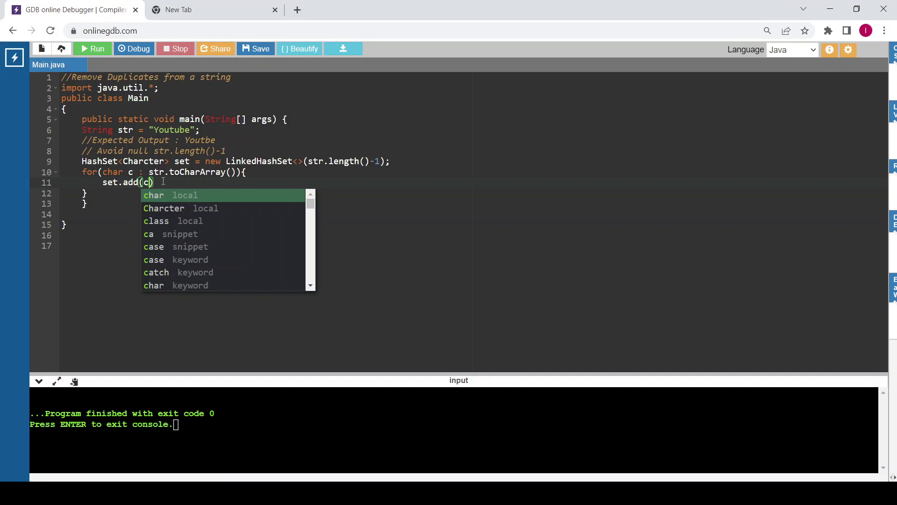
key("Right")
type(";")
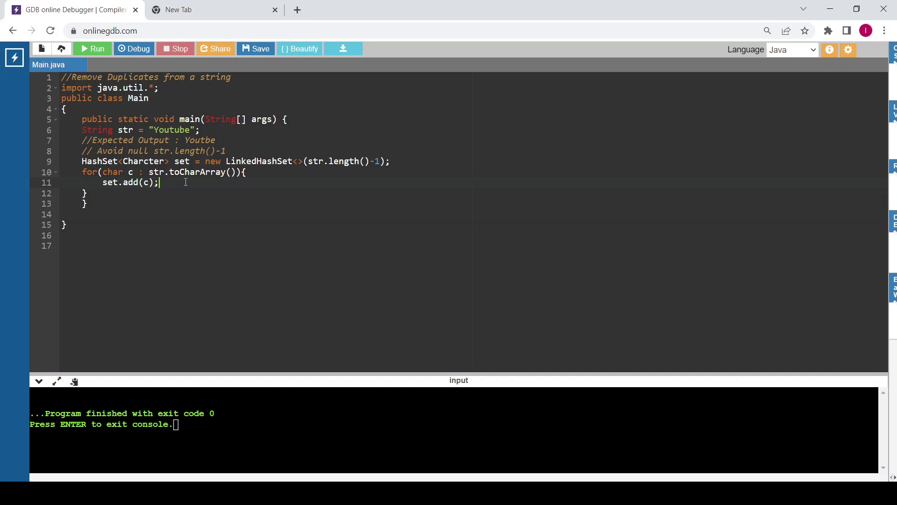
left_click(112, 194)
- Add a for (char outputStr : set) loop containing System.out.print(outputStr);
key("Return")
type("for(")
type(" char")
type(" output")
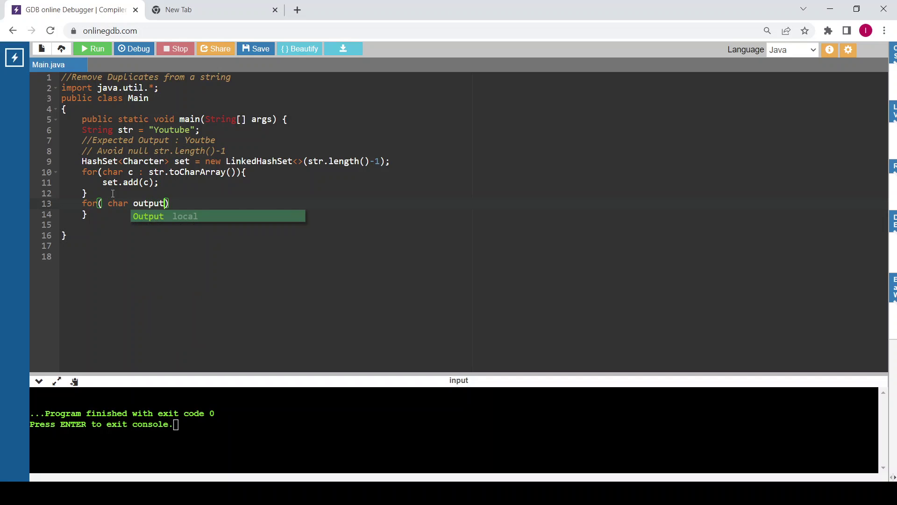
type("Str : ")
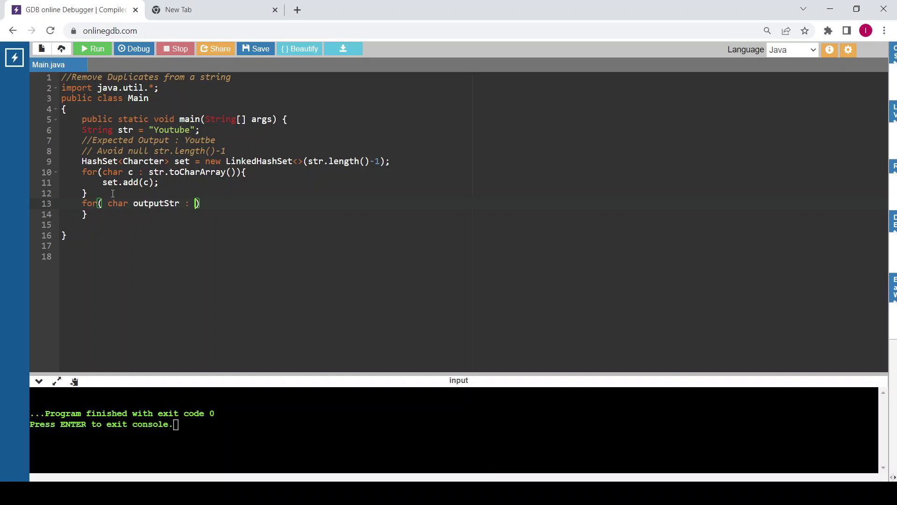
type("set")
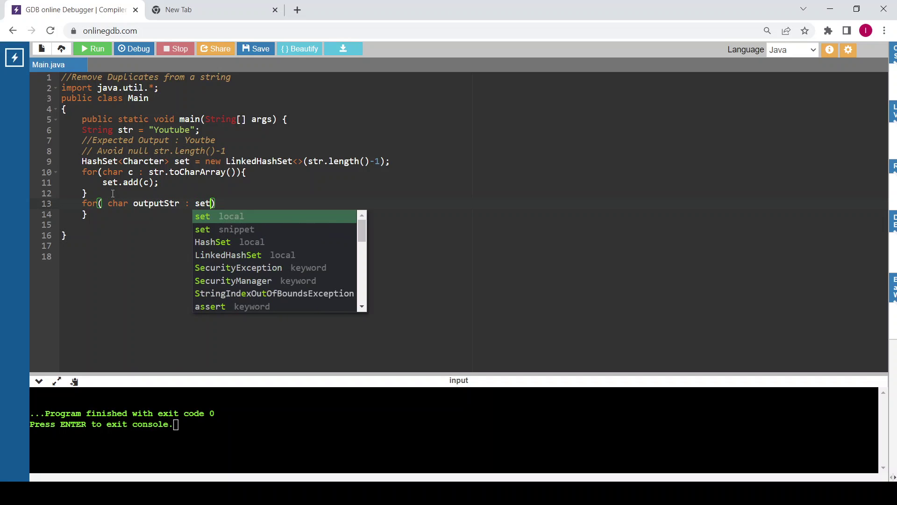
left_click(232, 203)
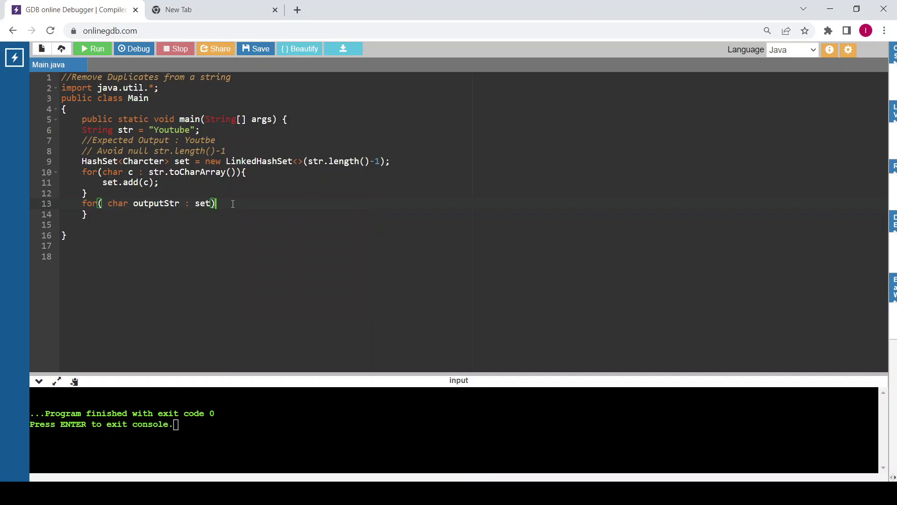
type("{")
key("Return")
type("Syst")
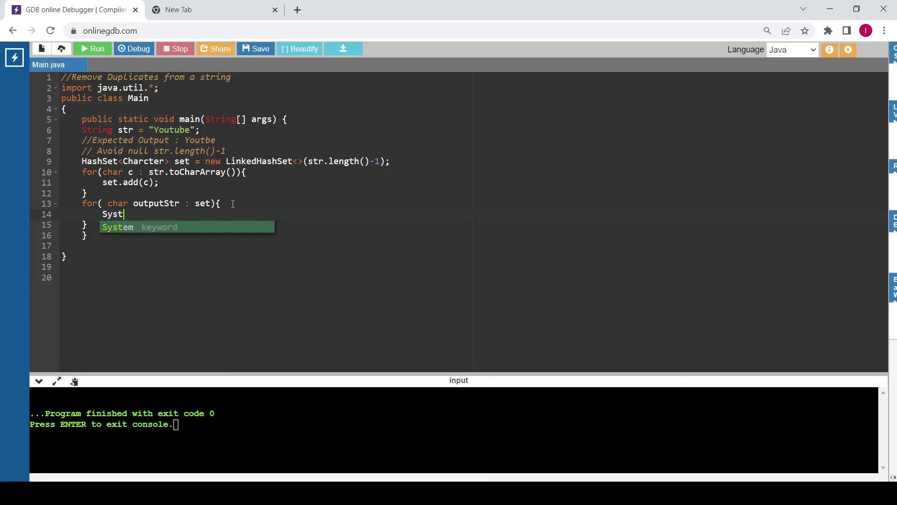
type("em.o")
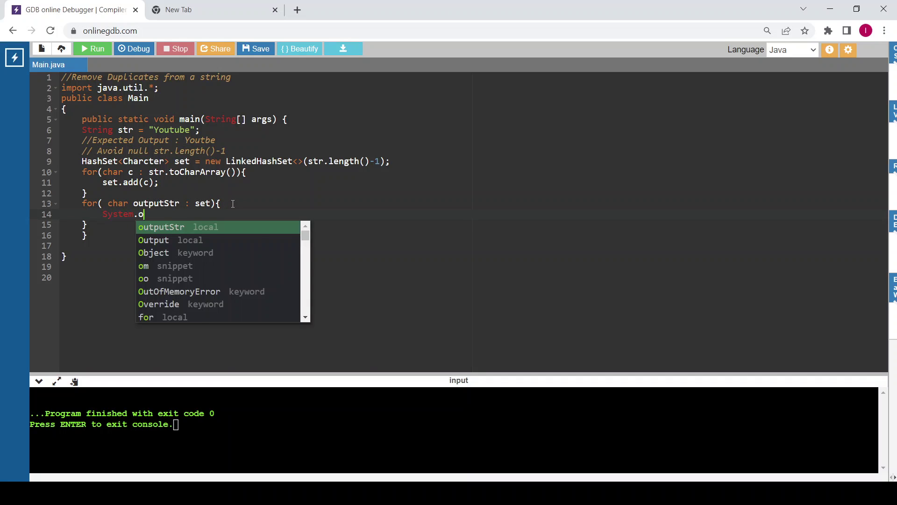
type("yt.")
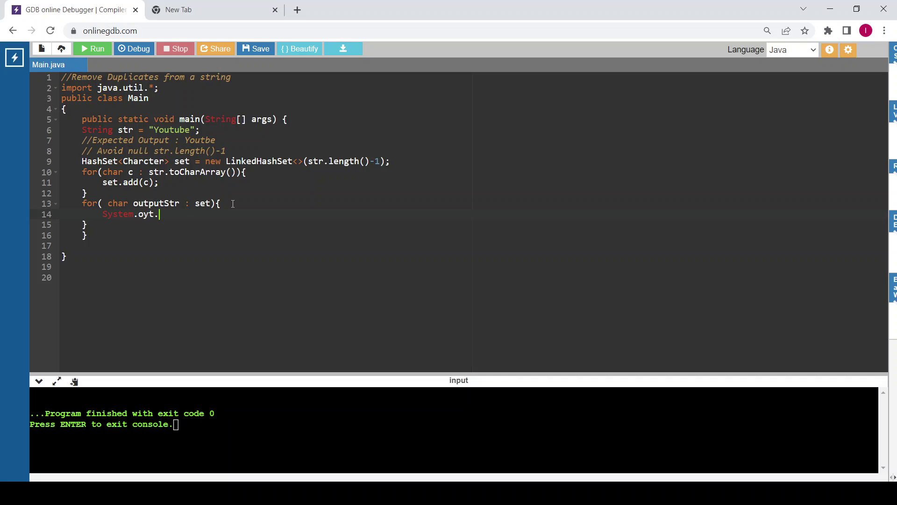
key("BackSpace")
key("BackSpace")
key("BackSpace")
type("ut")
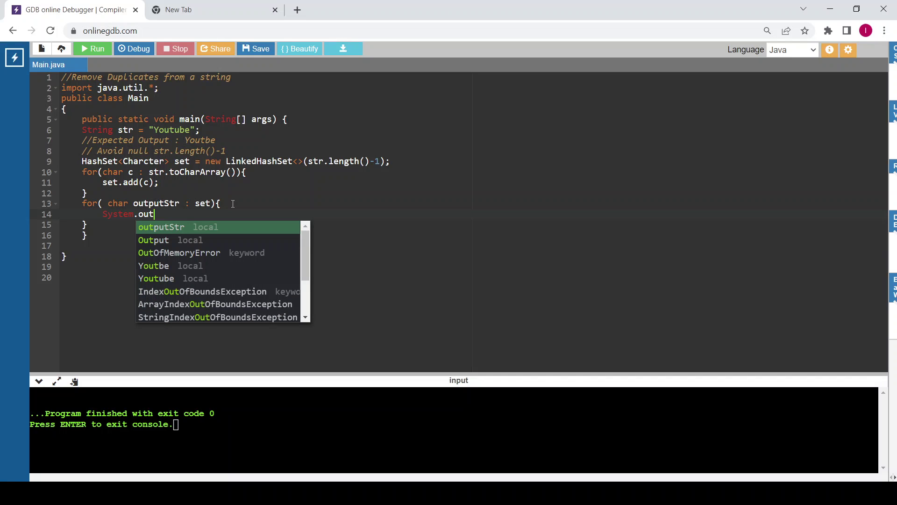
type(".print")
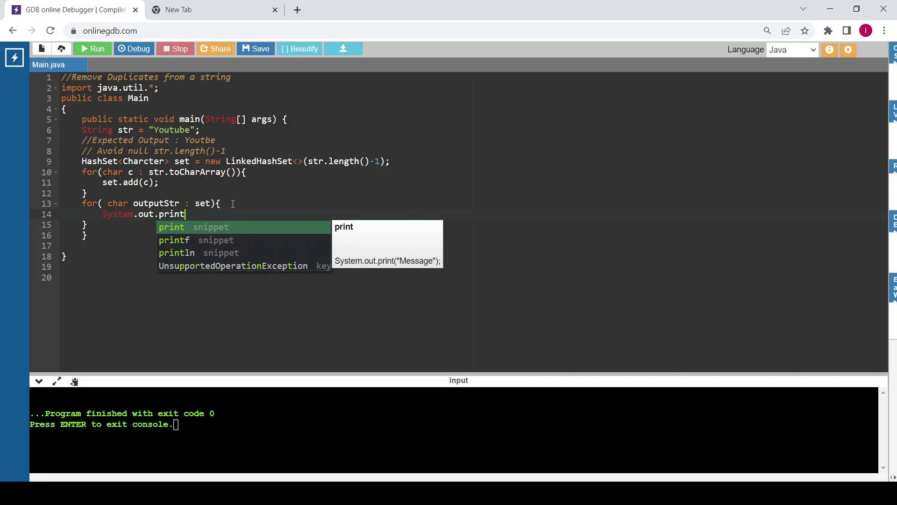
type("(ou")
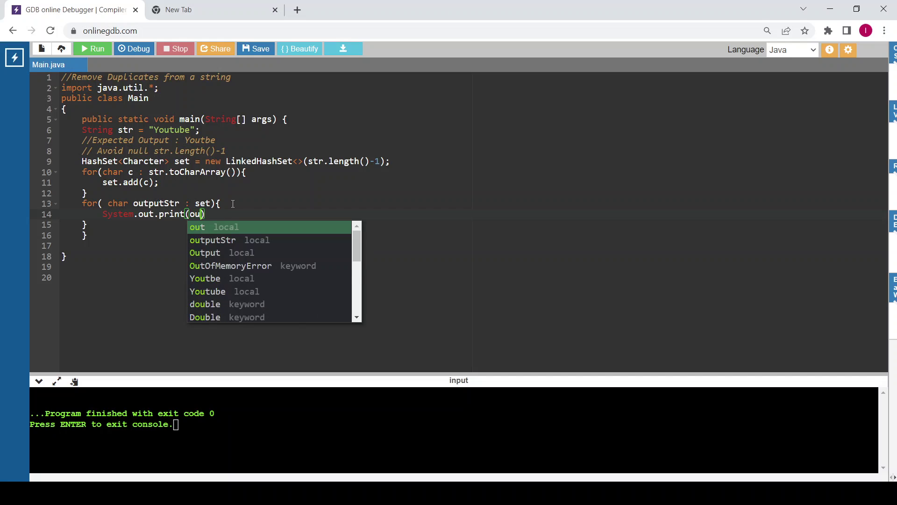
type("tputStr")
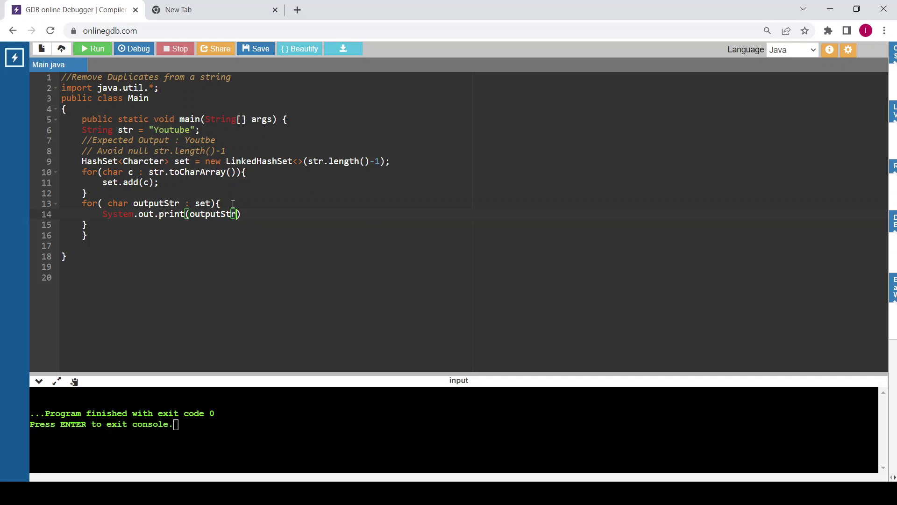
key("Right")
key("Right")
type(";")
- Run the program and get the 'cannot find symbol class Charcter' error on line 9
double_click(199, 140)
left_click(93, 48)
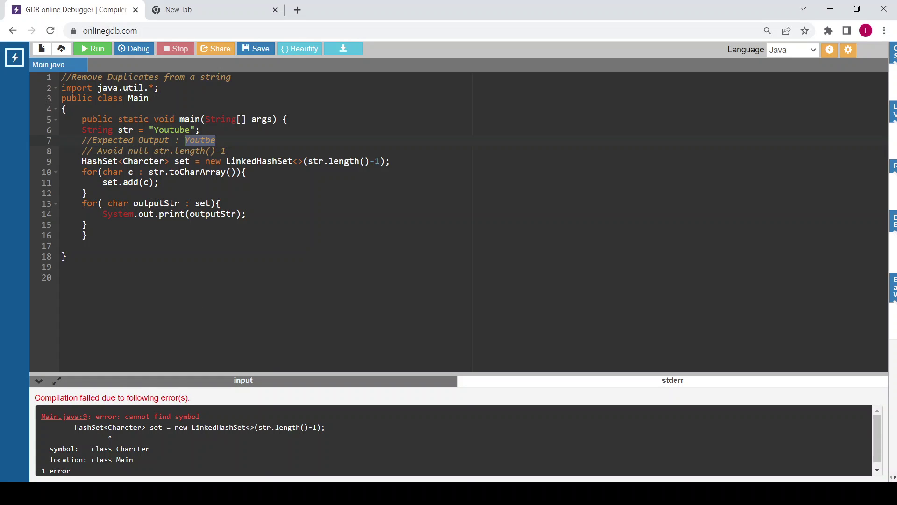
- Fix Charcter to Character, rerun, and confirm the console prints Youtbe
left_click(145, 161)
type("a")
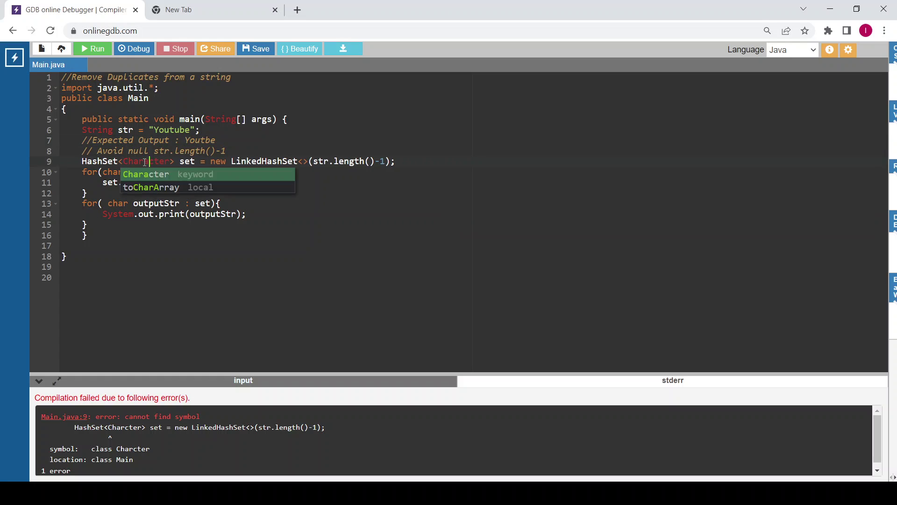
left_click(92, 49)
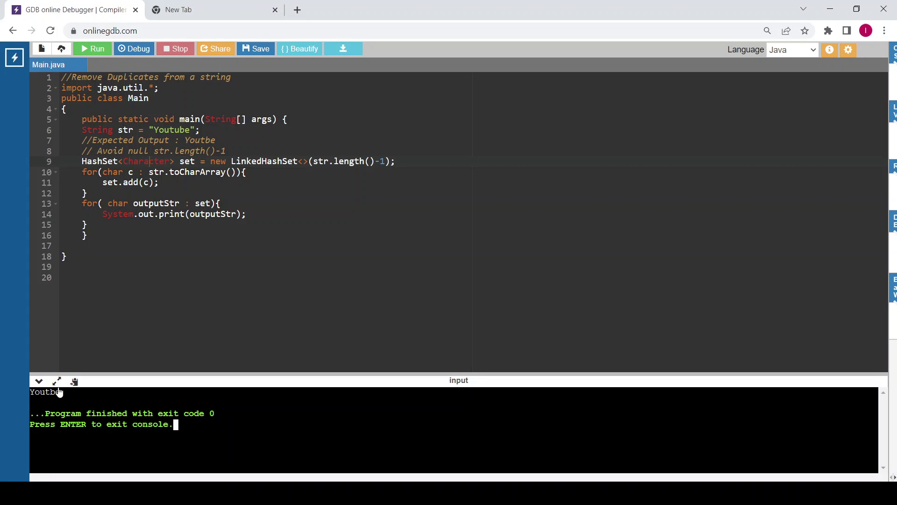
left_click_drag(65, 392, 23, 392)
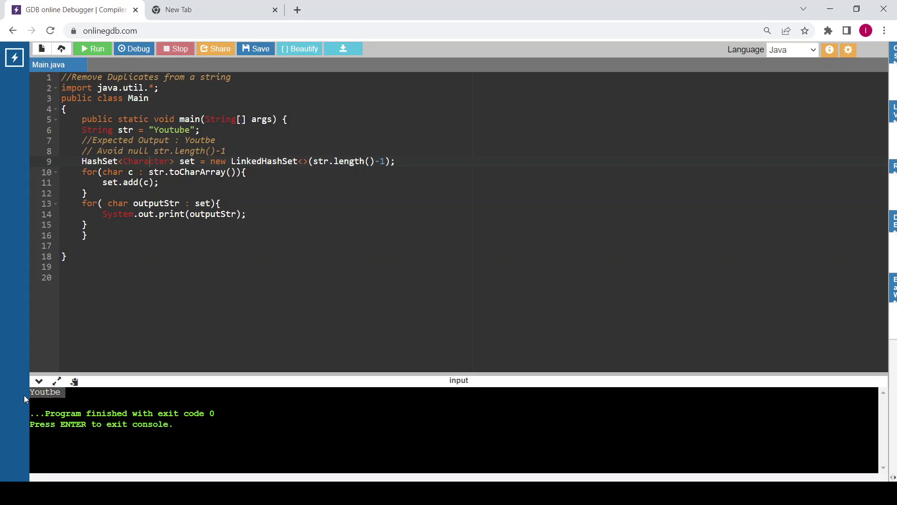